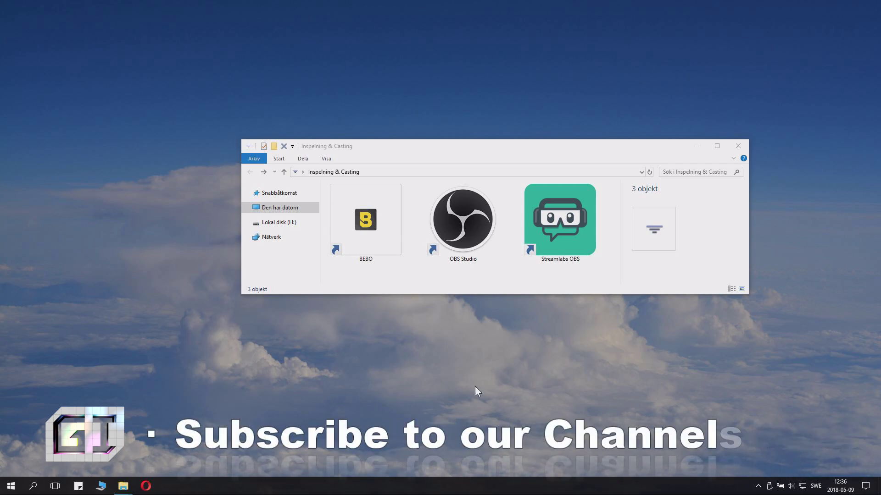
- Set the OBS Studio shortcut's advanced properties to Kör som administratör and apply with admin permission
right_click(454, 244)
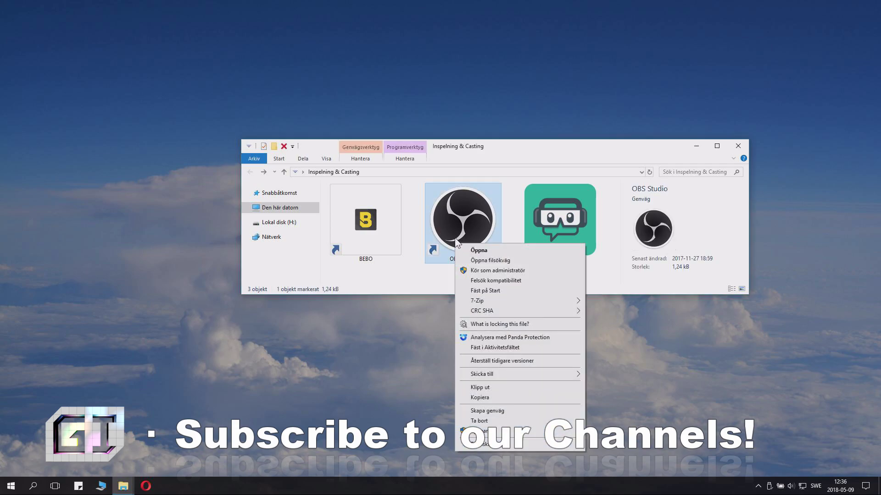
left_click(492, 446)
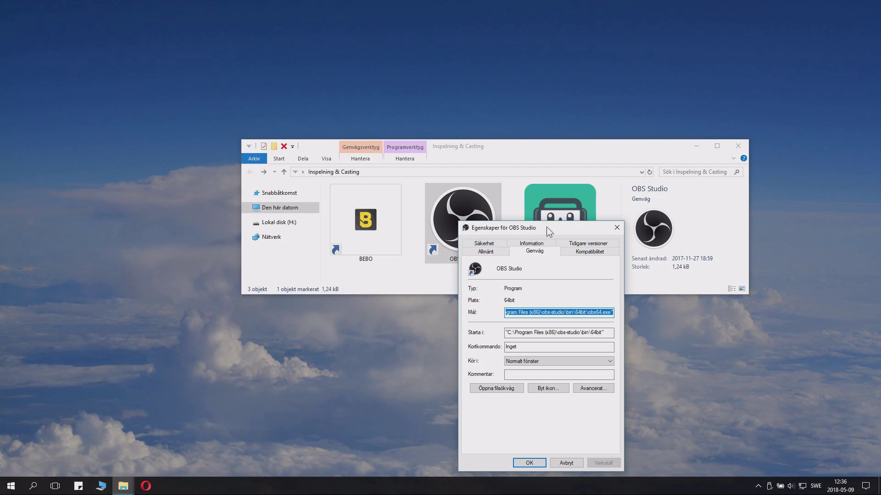
left_click_drag(546, 227, 433, 112)
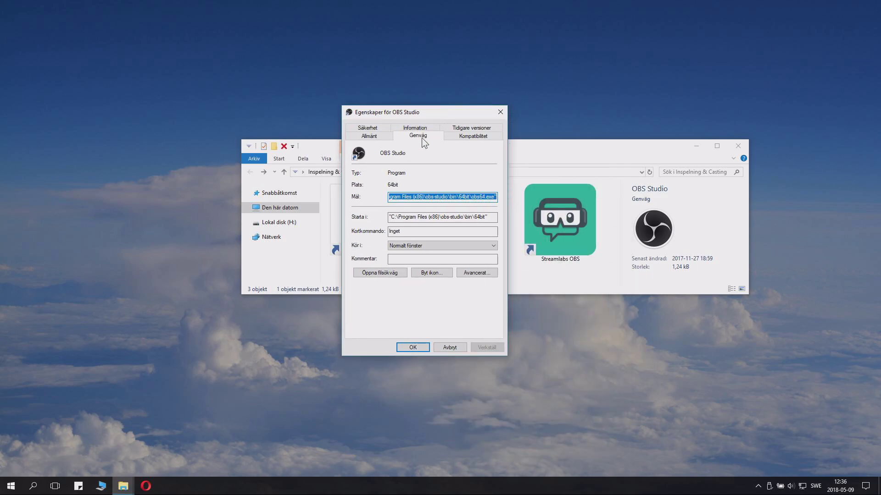
key("Tab")
key("Tab")
key("Tab")
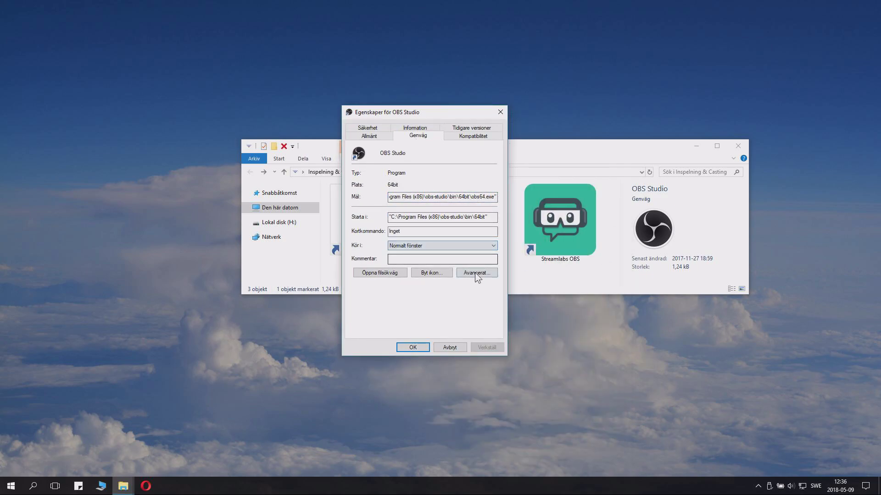
left_click(474, 273)
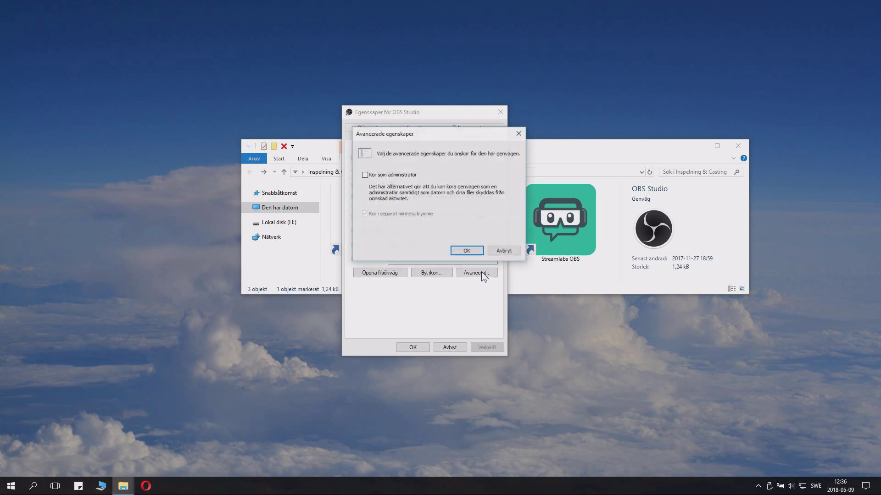
left_click(365, 175)
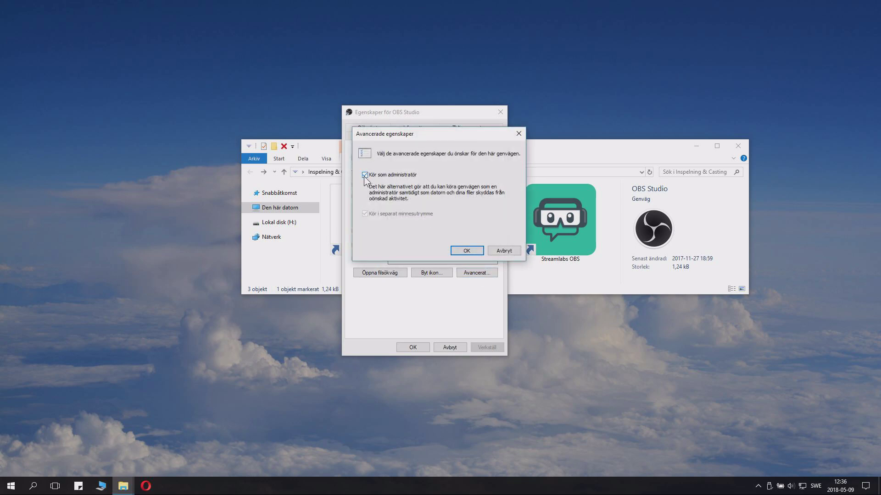
left_click(476, 253)
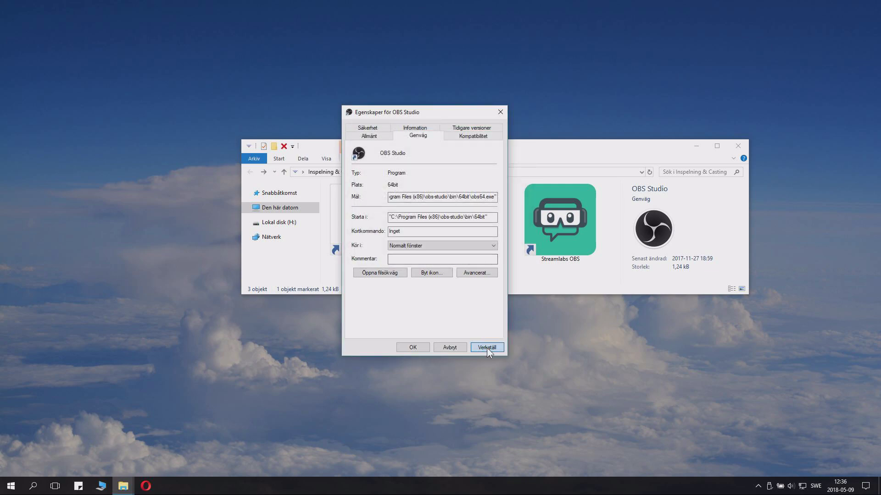
left_click(486, 348)
left_click(447, 251)
left_click(413, 348)
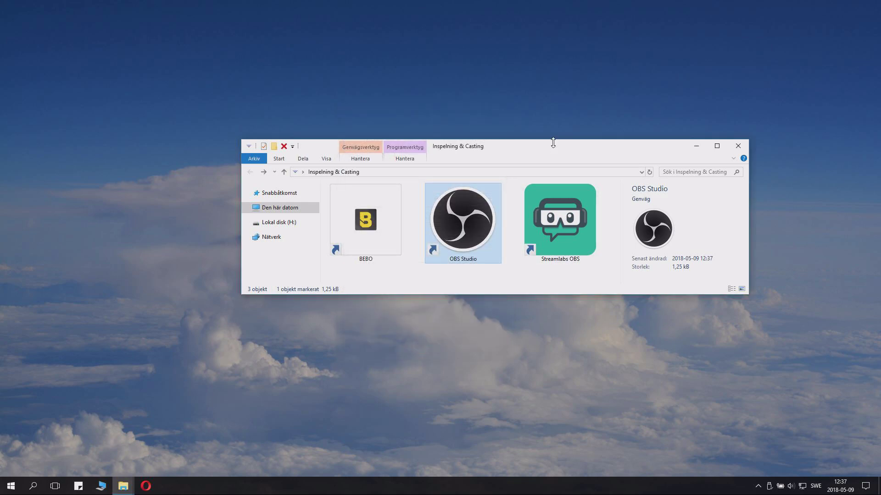
- Bring OBS to the front, hide the Spelintagning source and show Bildskärmskälla
left_click_drag(582, 147, 439, 86)
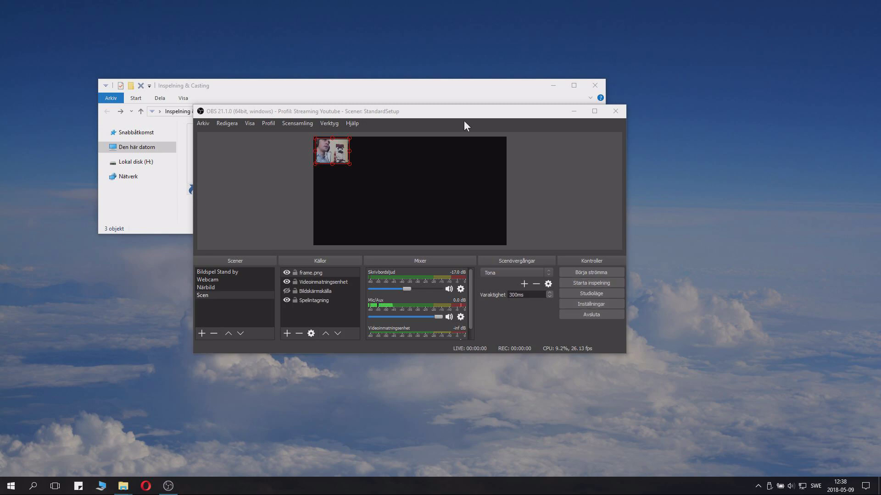
left_click_drag(463, 106, 422, 45)
left_click(623, 180)
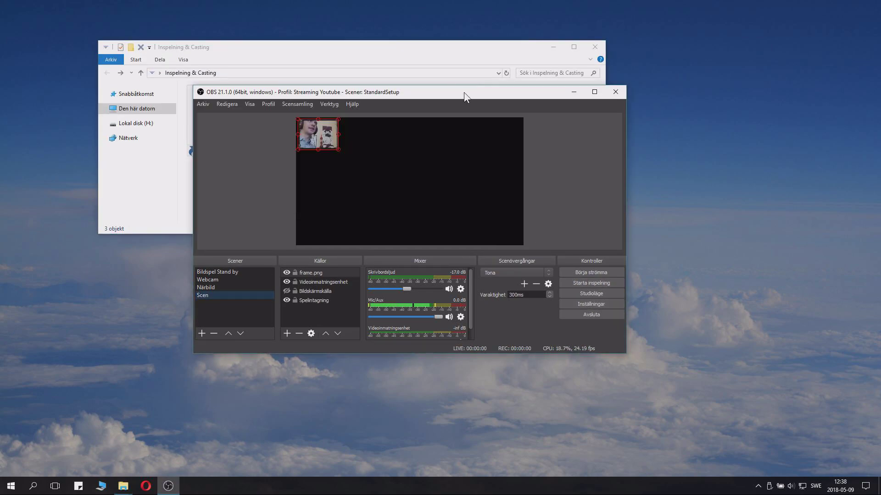
left_click_drag(454, 95, 483, 118)
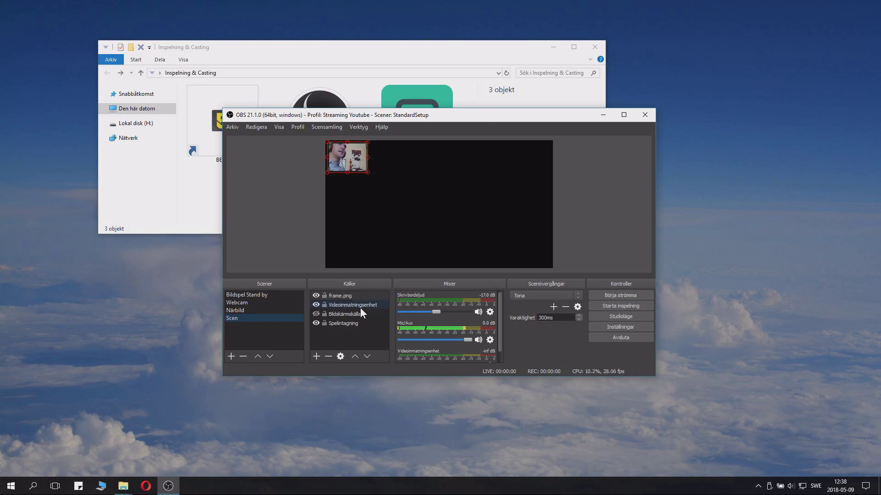
left_click(414, 205)
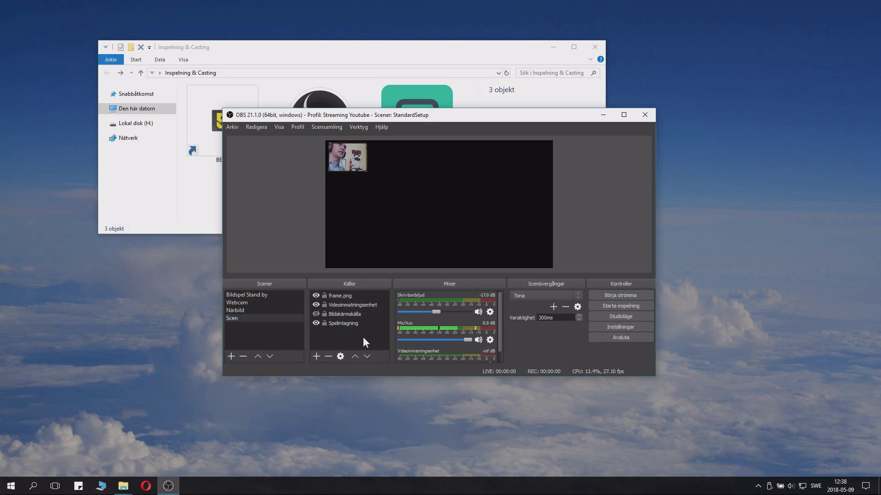
left_click(316, 324)
left_click(316, 314)
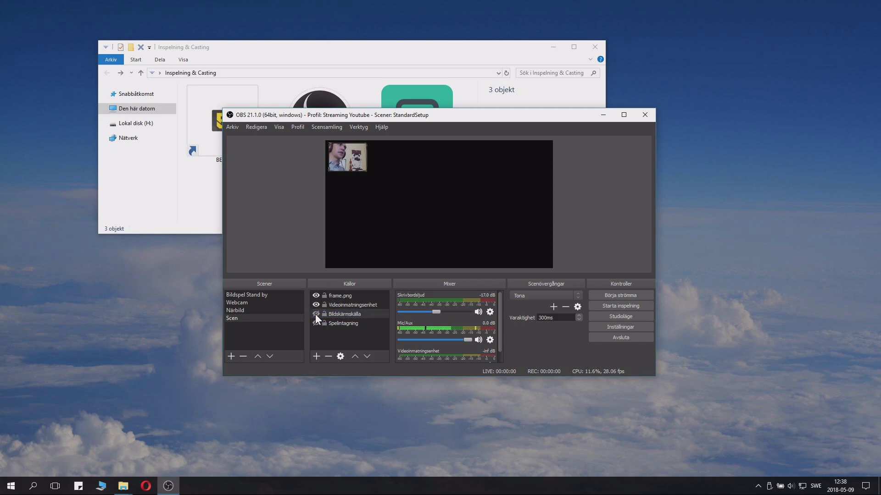
- Set the Bildskärmskälla display capture to Bildskärm 0 (1920x1080) and confirm
double_click(339, 315)
left_click(249, 339)
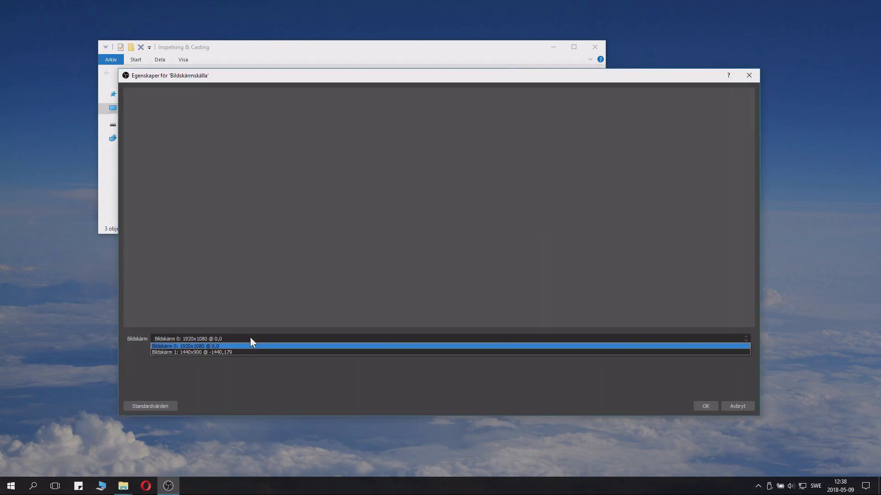
left_click(215, 353)
left_click(224, 339)
left_click(224, 347)
left_click(714, 406)
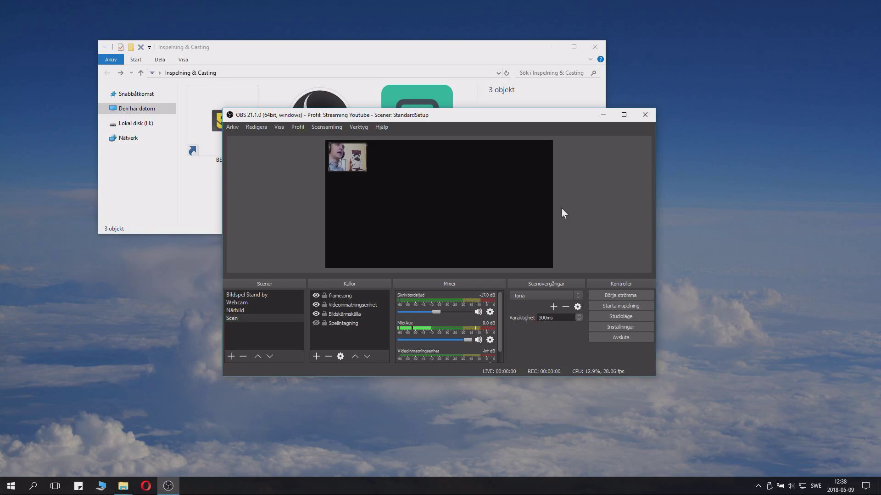
left_click_drag(545, 116, 360, 146)
- Launch NVIDIAs kontrollpanel from the desktop menu and go to Hantera 3D-inställningar
right_click(658, 117)
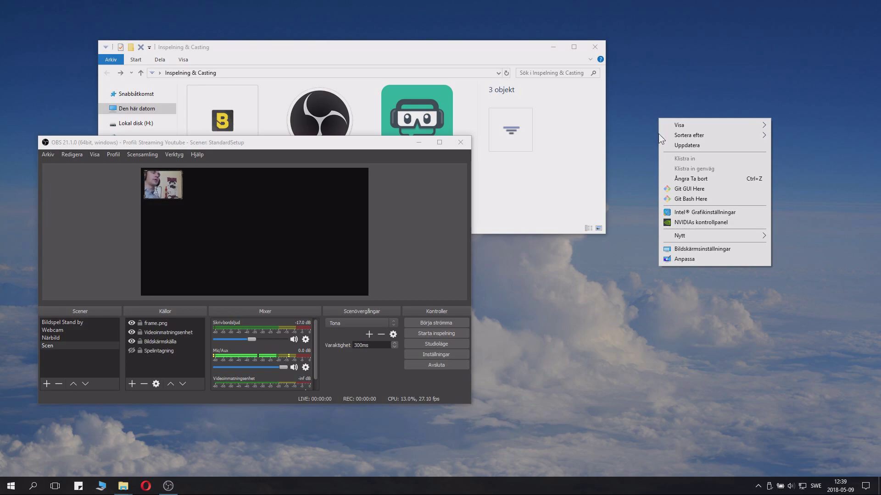
left_click(714, 222)
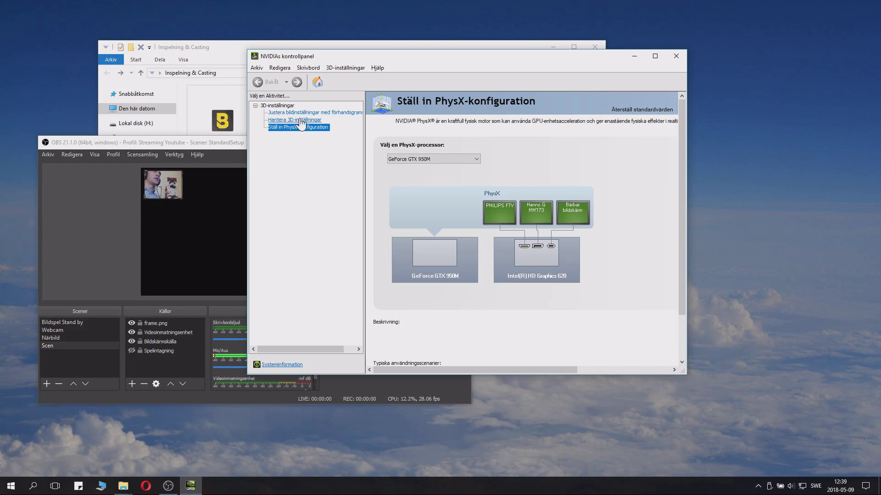
left_click(278, 120)
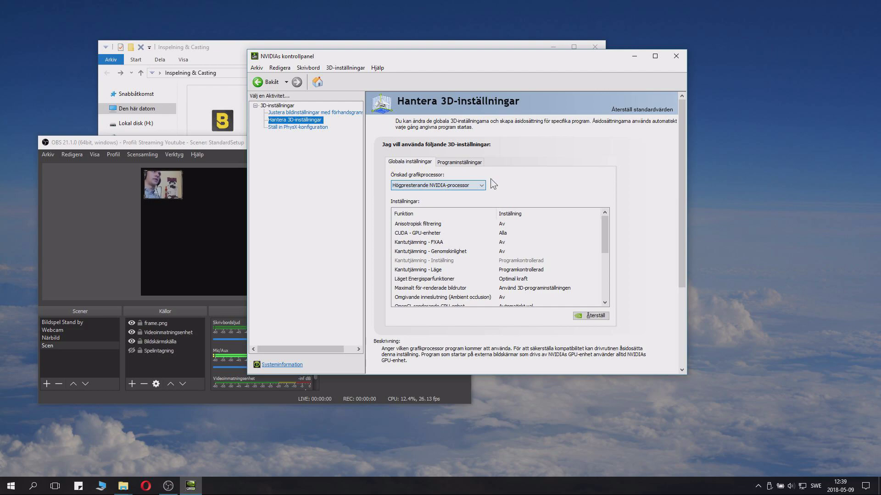
- Under Programinställningar, give Open Broadcaster Software Integrerad grafik as preferred processor and apply it
left_click(460, 163)
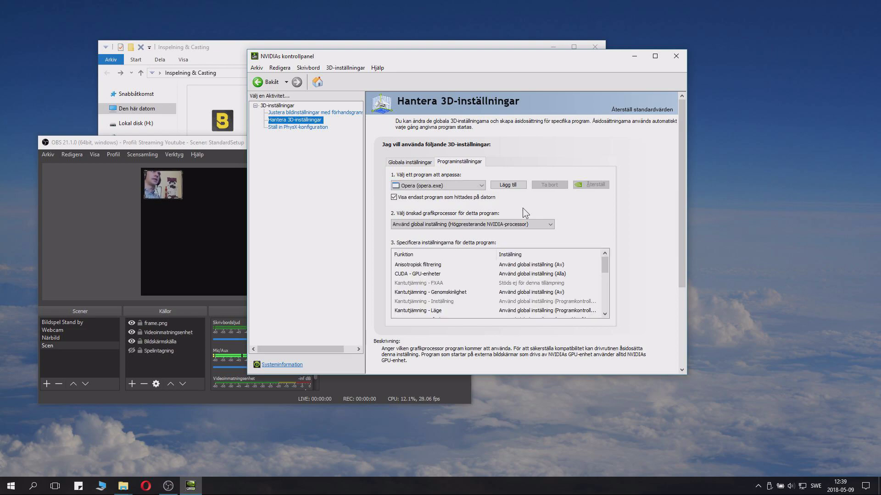
left_click(481, 185)
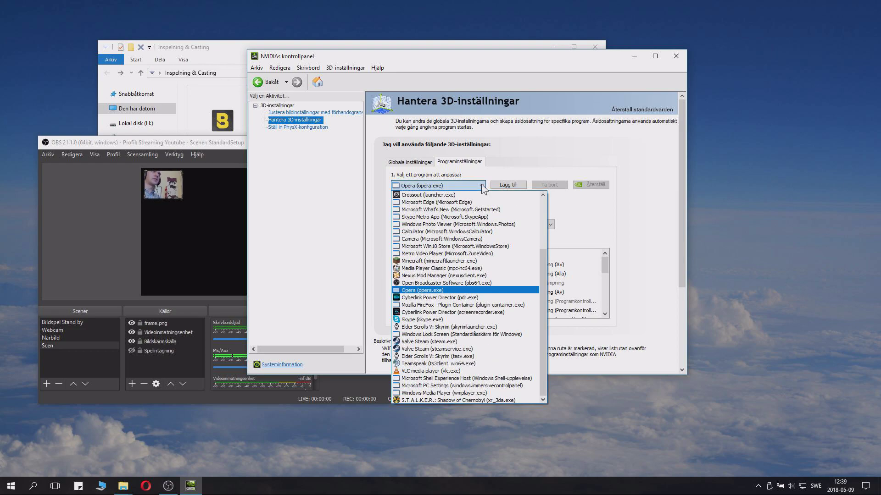
left_click(455, 286)
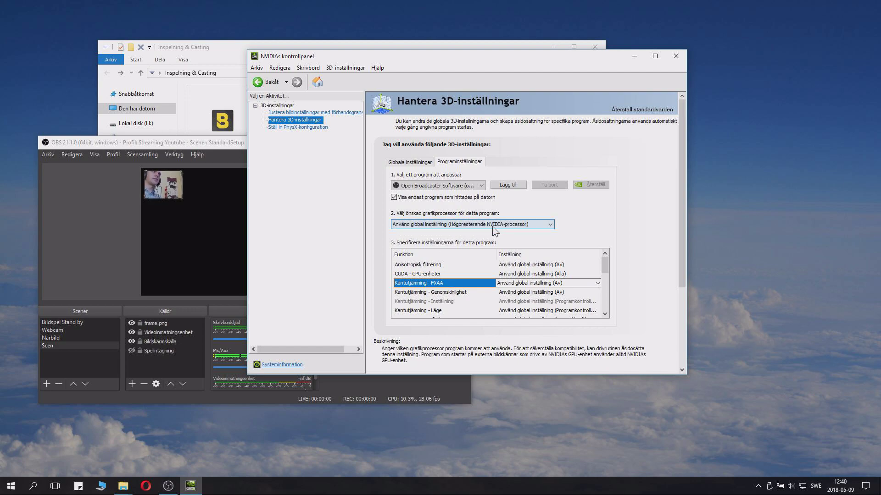
left_click(531, 225)
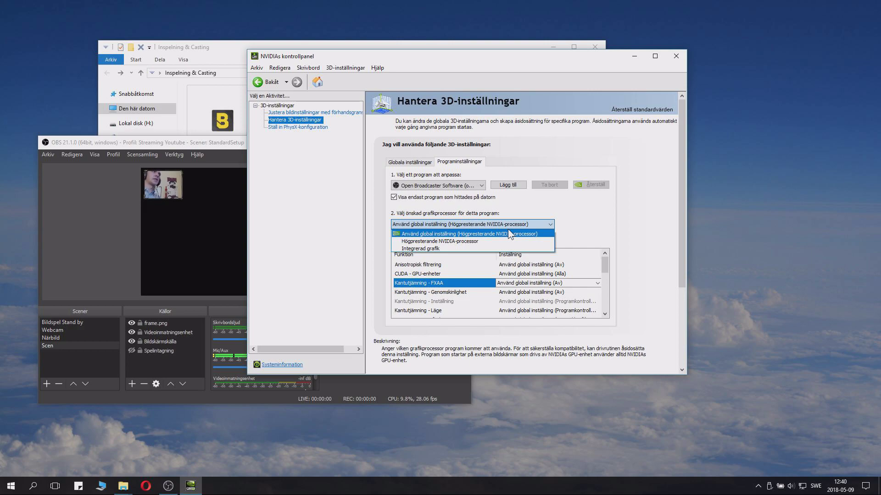
left_click(436, 248)
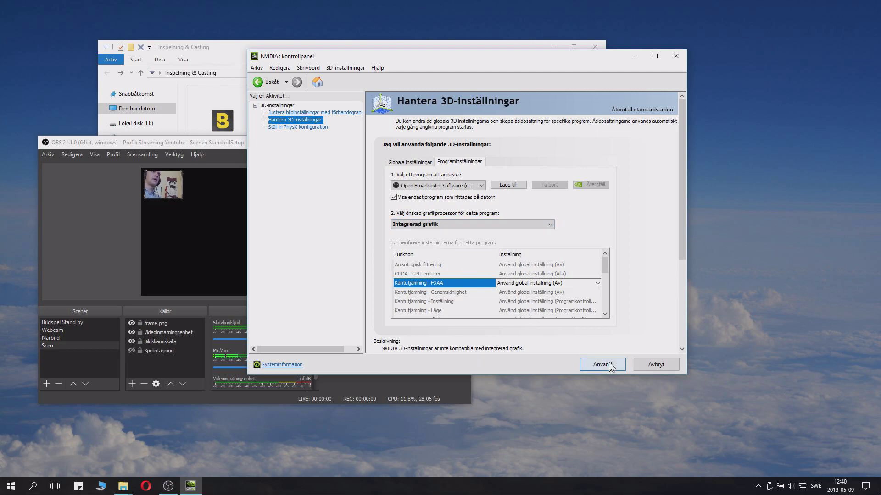
left_click(610, 366)
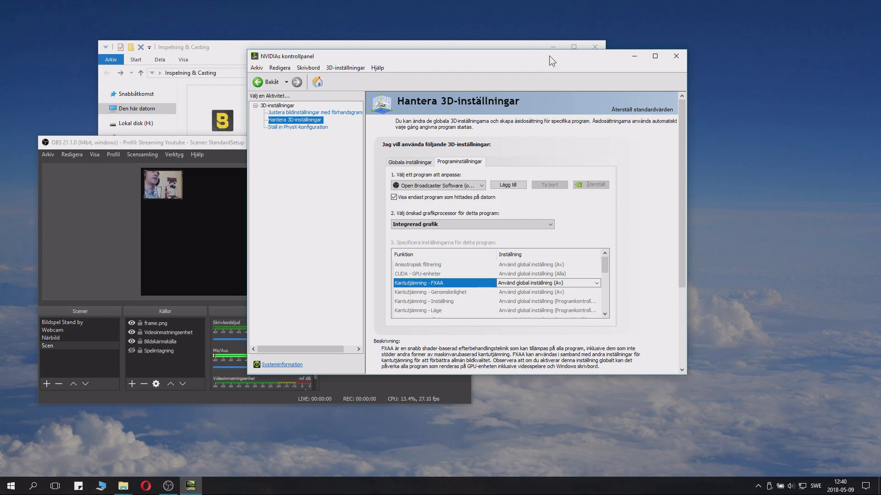
- Move the NVIDIA Control Panel window aside, scroll through it, and close it
left_click_drag(548, 56, 677, 78)
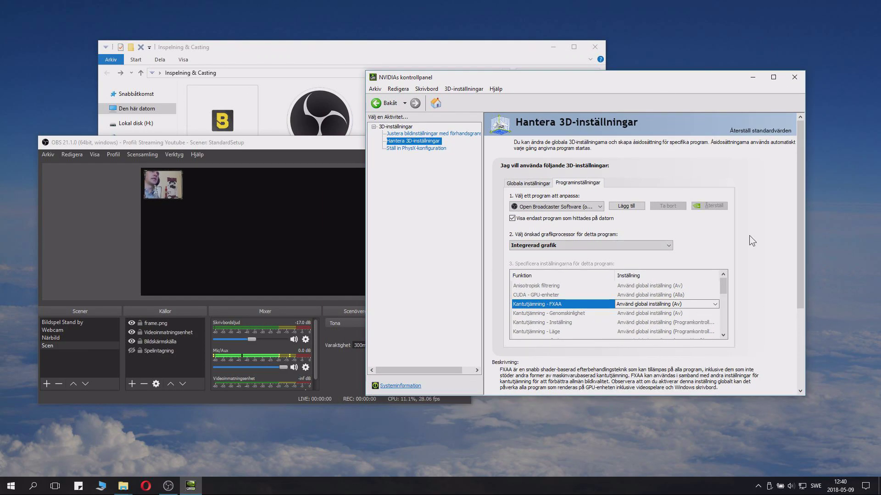
scroll(763, 286, "down", 3)
scroll(775, 326, "down", 2)
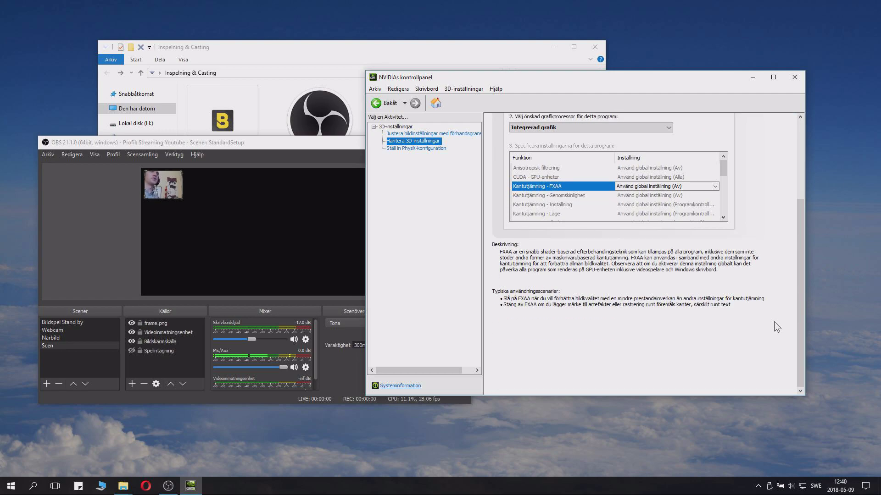
left_click(794, 77)
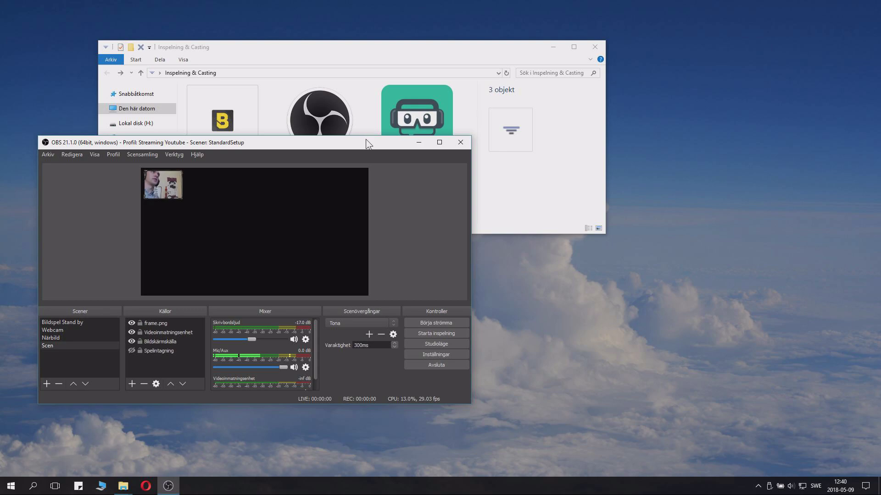
- Switch Bildskärmskälla to Bildskärm 1 (1440x900), then close OBS and relaunch it from its shortcut
left_click_drag(365, 139, 532, 90)
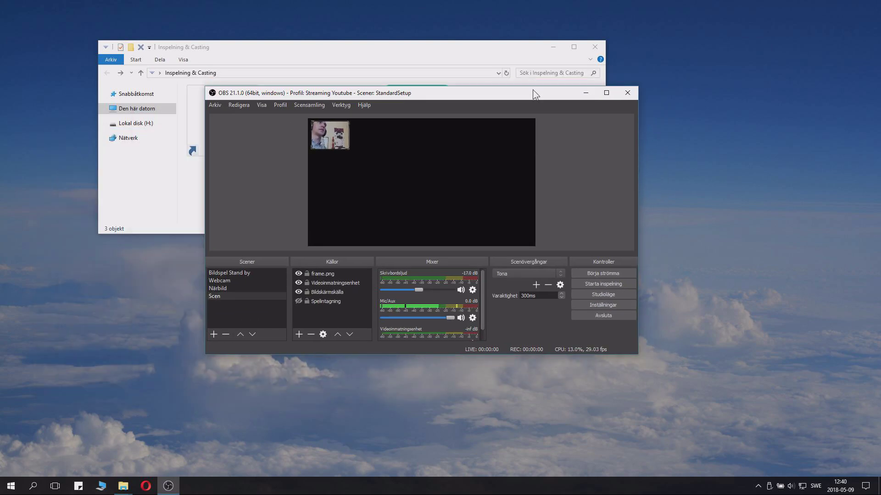
double_click(331, 294)
left_click(340, 316)
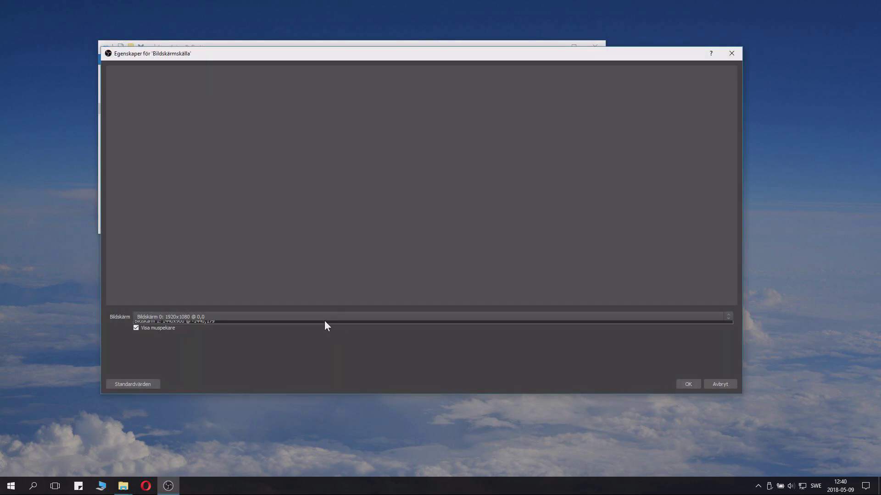
left_click(243, 330)
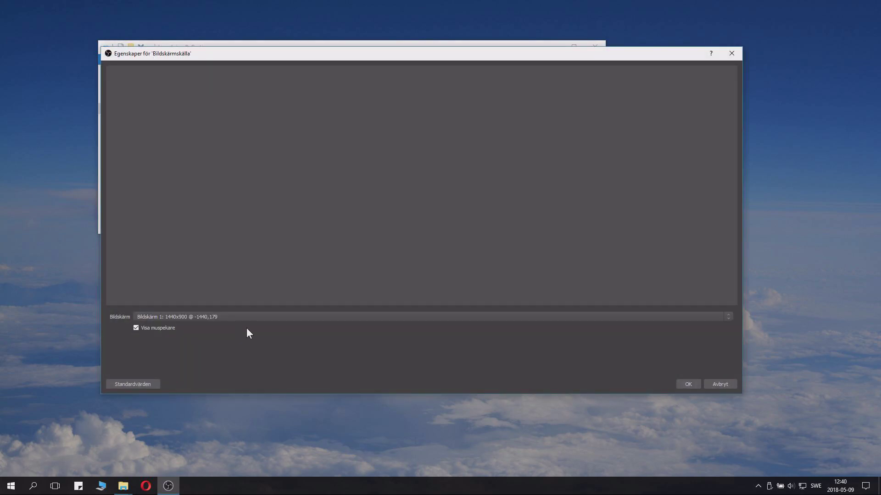
left_click(679, 384)
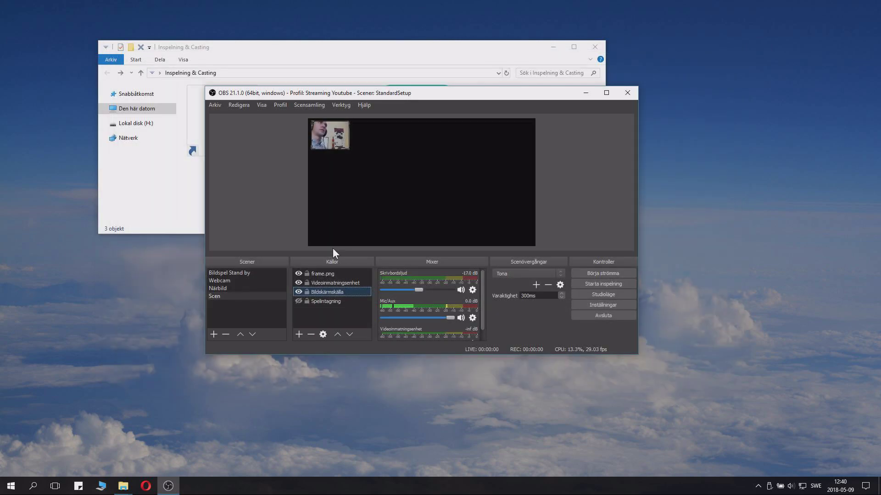
left_click(627, 95)
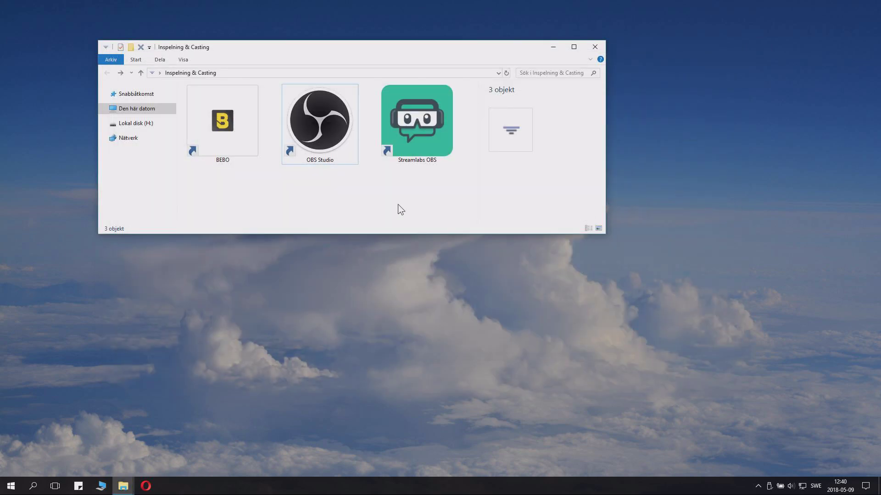
left_click(334, 139)
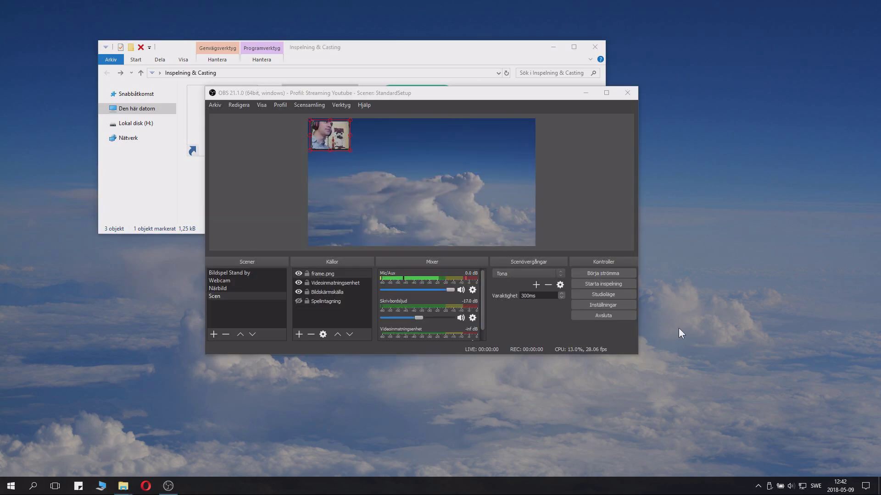
- Set Bildskärmskälla back to Bildskärm 0: 1920x1080 @ 0,0 and confirm
mouse_move(489, 95)
left_mouse_down()
mouse_move(456, 99)
mouse_move(477, 90)
left_mouse_up()
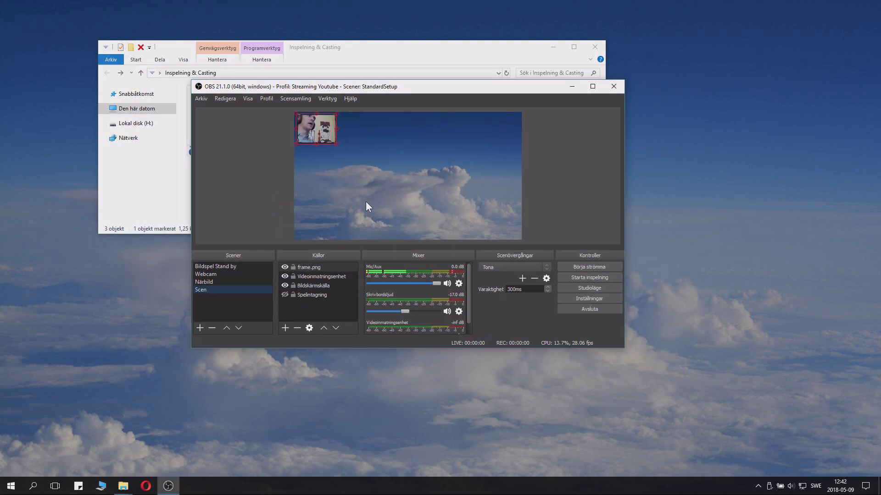
double_click(318, 284)
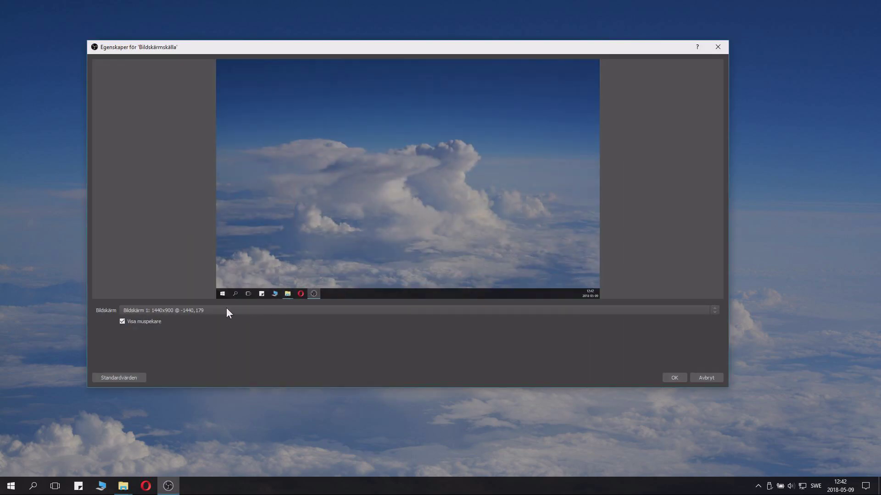
left_click(226, 310)
left_click(166, 318)
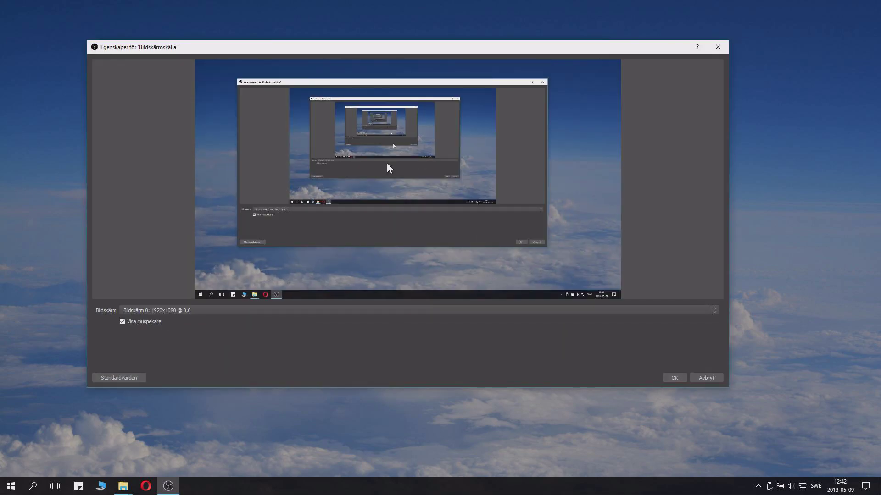
left_click(676, 381)
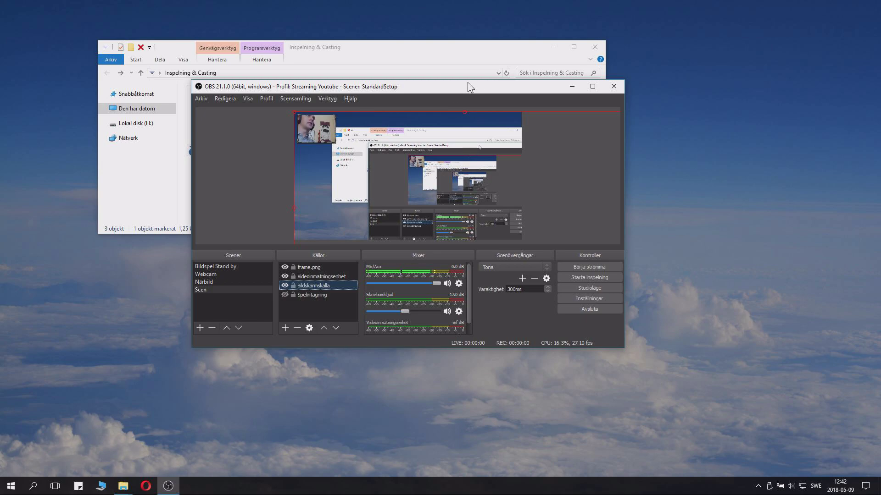
- Resize the display capture with its handles so it fills the whole preview canvas
left_click_drag(467, 86, 500, 112)
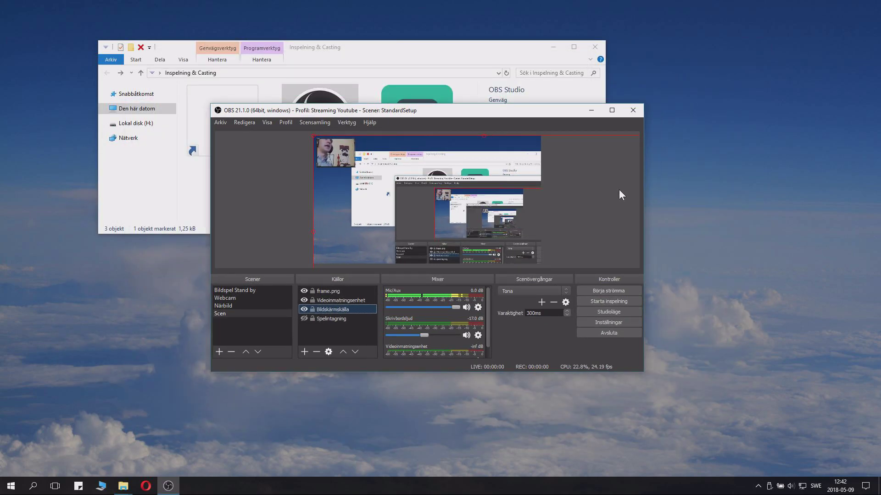
left_click_drag(565, 109, 590, 88)
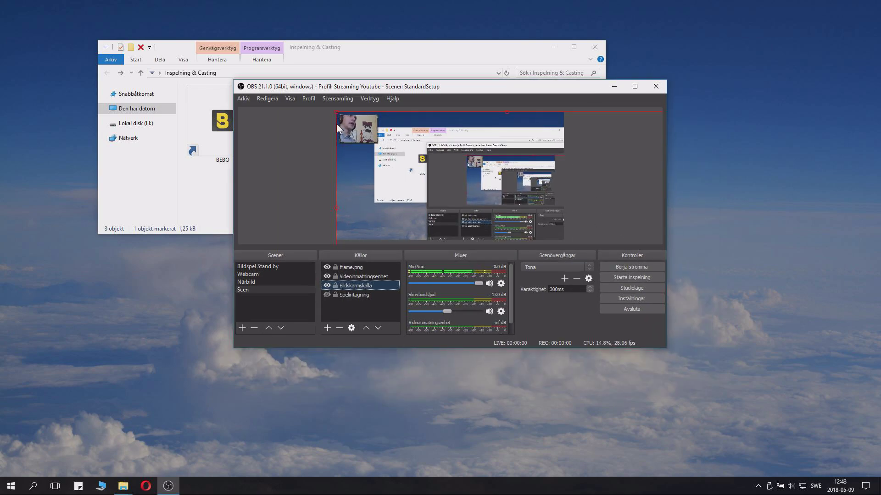
left_click_drag(334, 112, 440, 120)
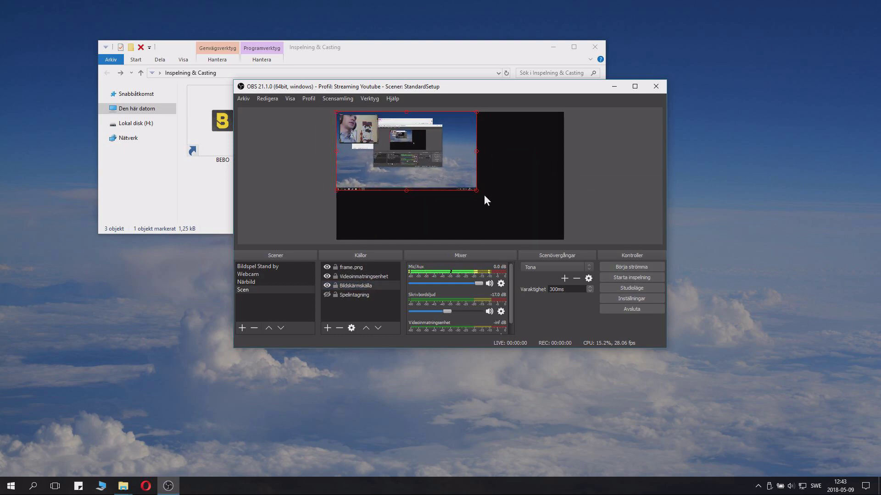
left_click_drag(478, 190, 560, 235)
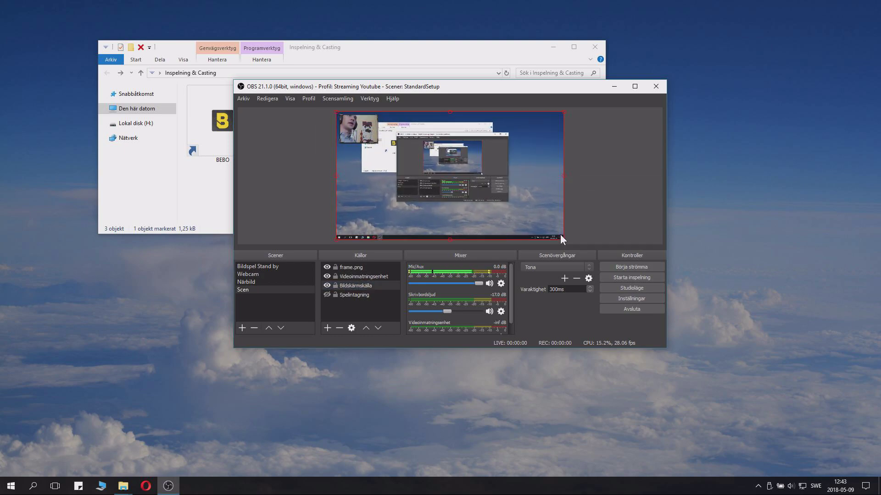
left_click(635, 191)
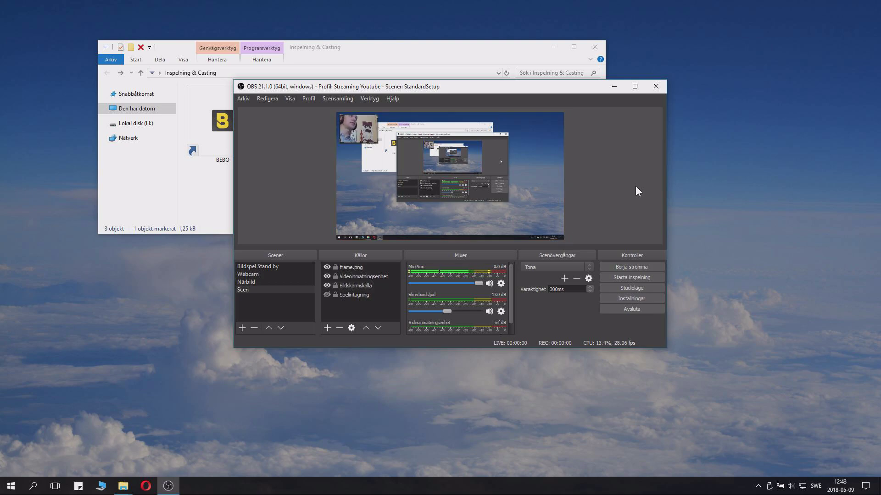